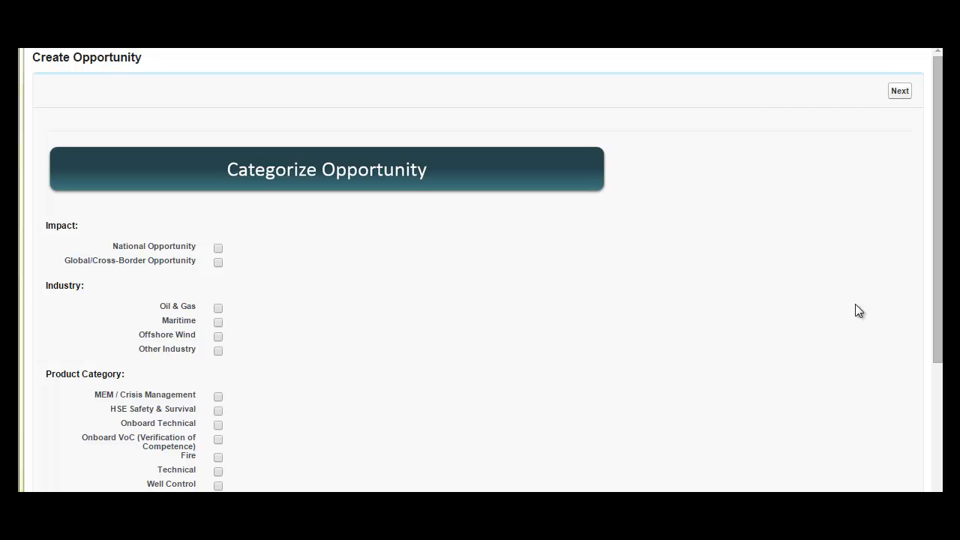
# Categorize the opportunity as National Opportunity, Oil & Gas, HSE Safety & Survival and Technical, and proceed to the opportunity details
pyautogui.scroll(-1, 937, 297)
pyautogui.moveTo(937, 338); pyautogui.dragTo(937, 355)
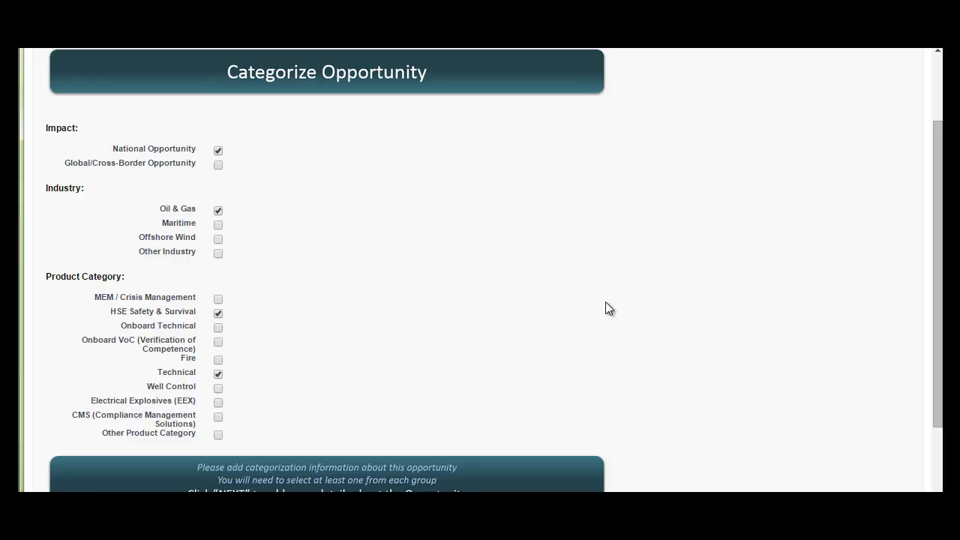
pyautogui.scroll(-2, 642, 305)
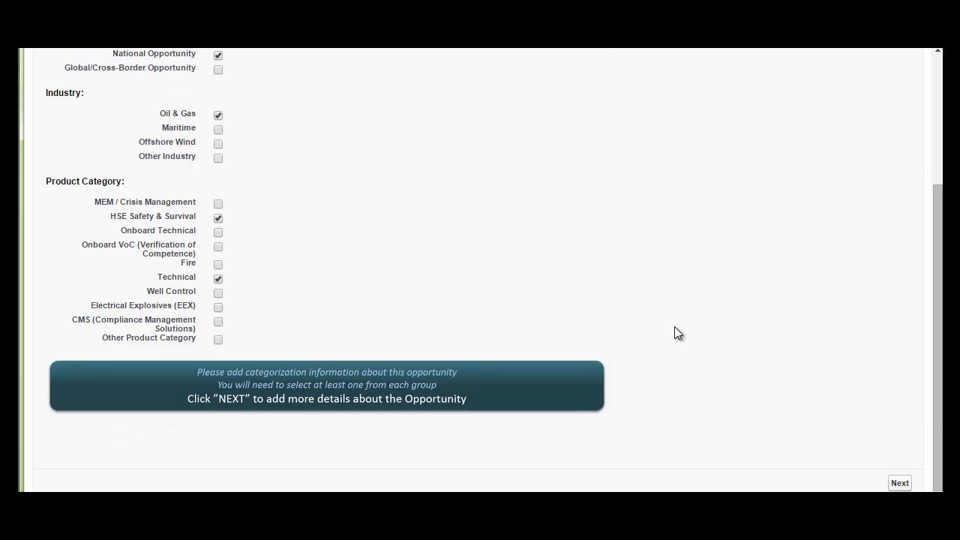
pyautogui.click(899, 483)
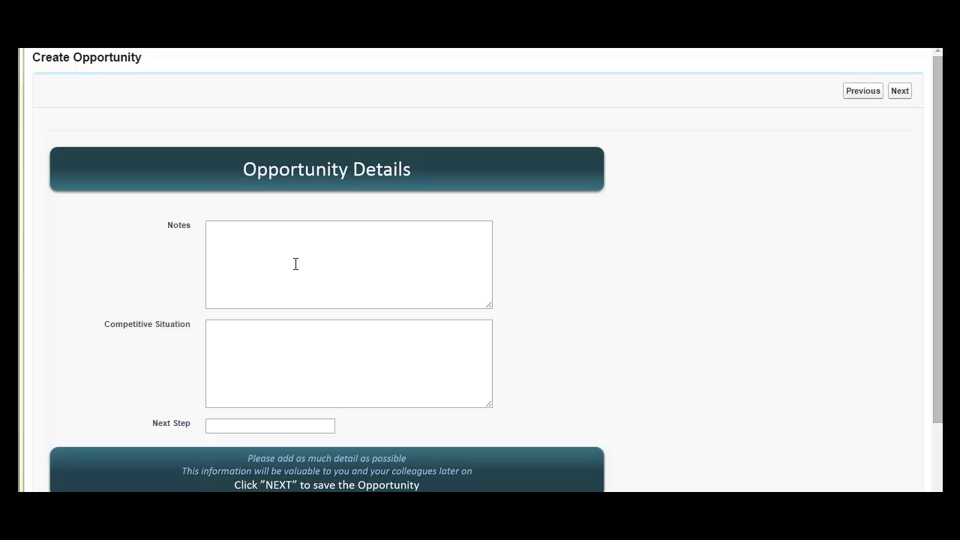
# Enter the opportunity notes "Description of your opportunity and of the product you are going to sell..."
pyautogui.click(268, 254)
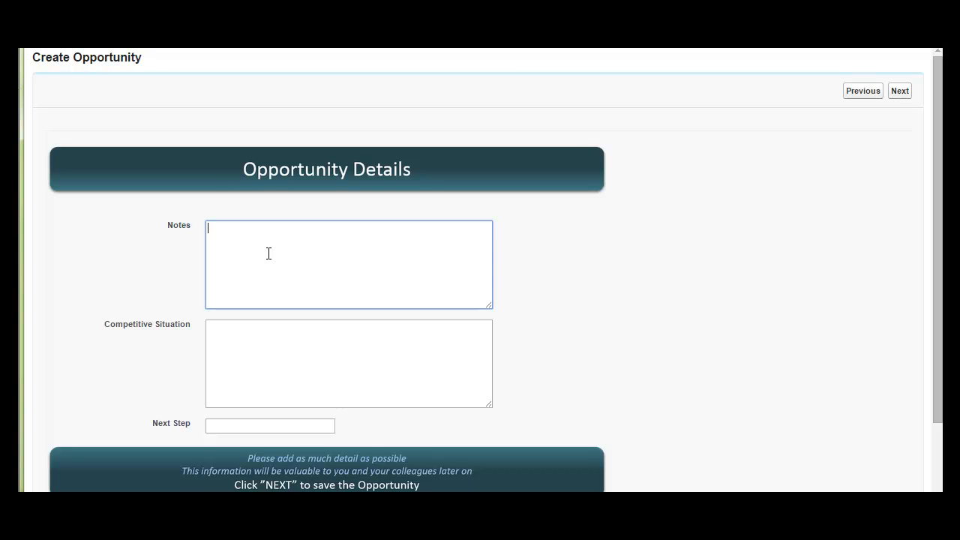
pyautogui.write('Description of your opportunity ')
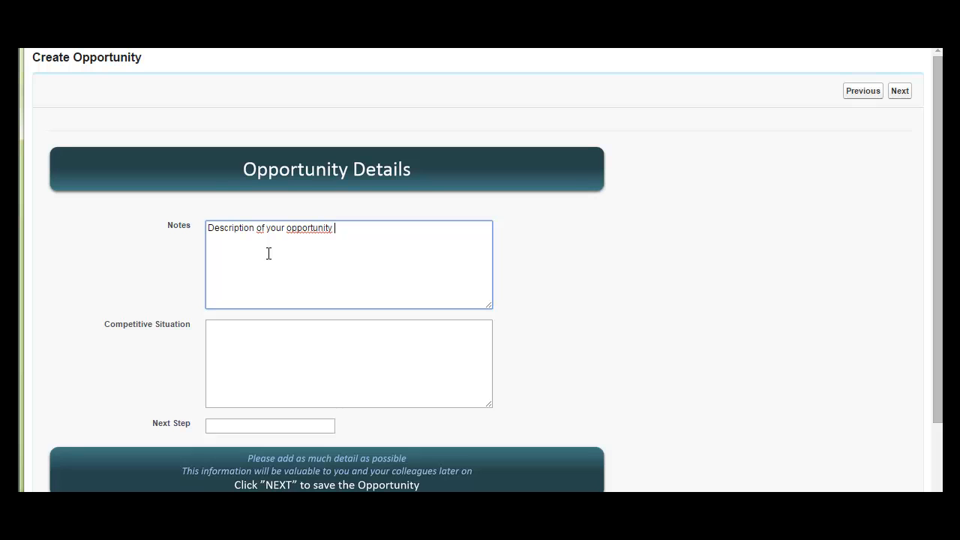
pyautogui.write('and of the product you are going to sell')
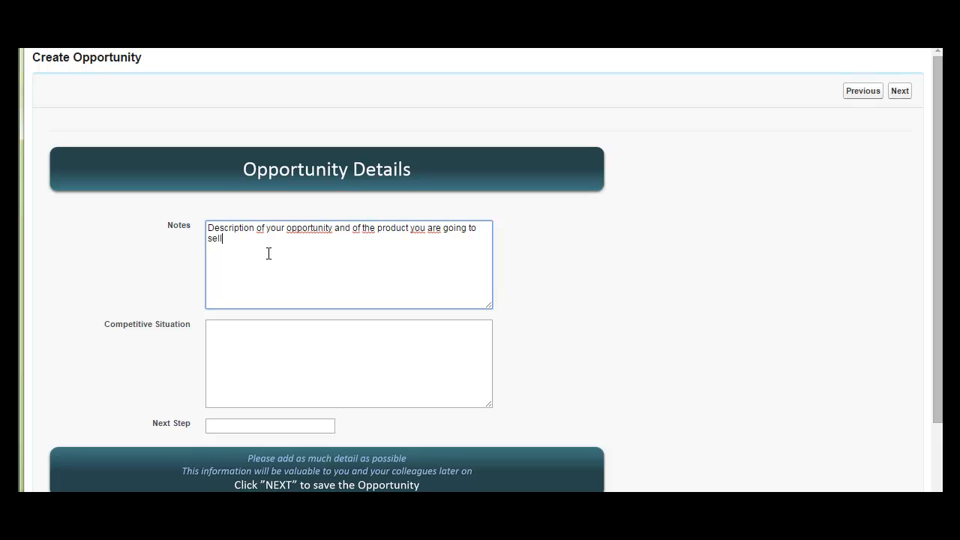
pyautogui.write('...')
# Describe the opportunity's competitive situation as "Only one competitor"
pyautogui.click(316, 344)
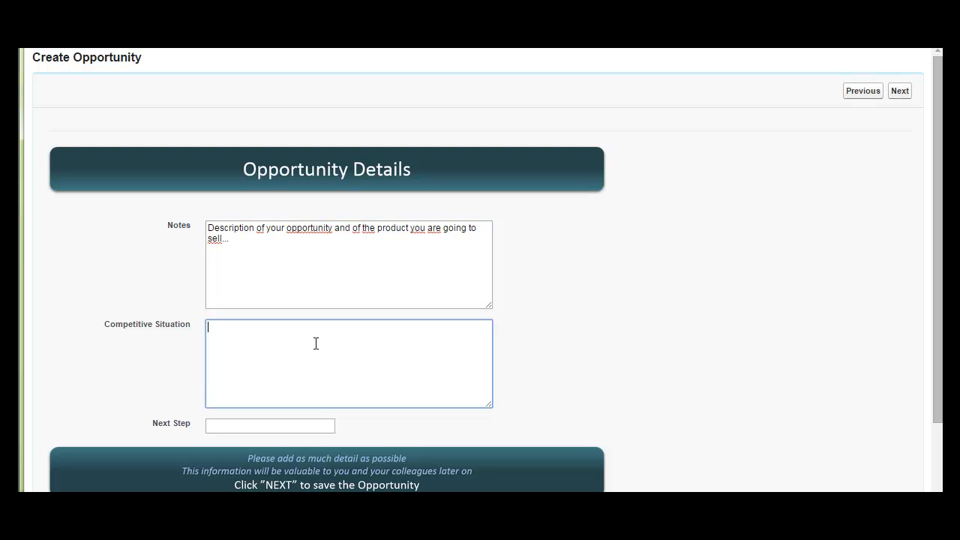
pyautogui.write('Only one competitor')
# Enter "Prepare offer" as the opportunity's next step and save the opportunity
pyautogui.click(277, 424)
pyautogui.write('Prefa')
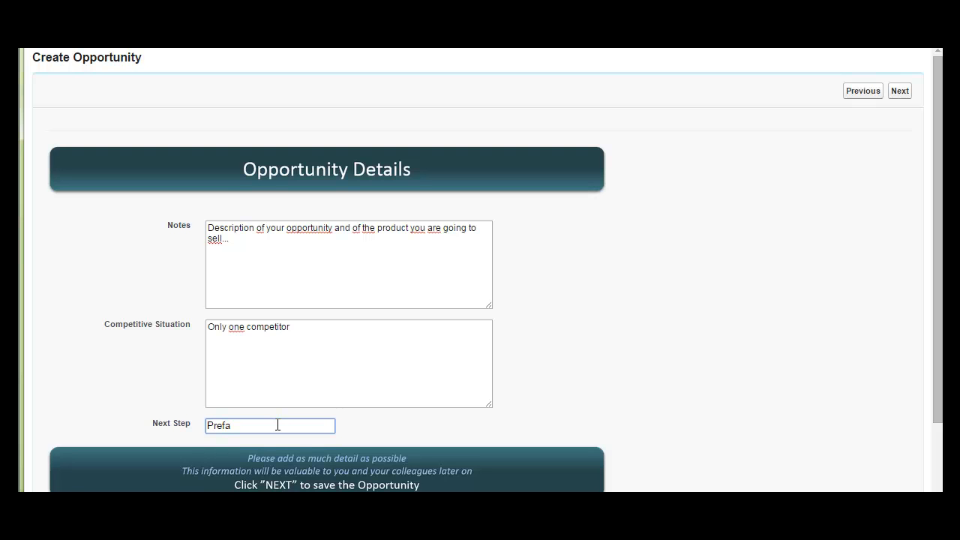
pyautogui.press('BackSpace')
pyautogui.press('BackSpace')
pyautogui.write('pare offer')
pyautogui.click(899, 93)
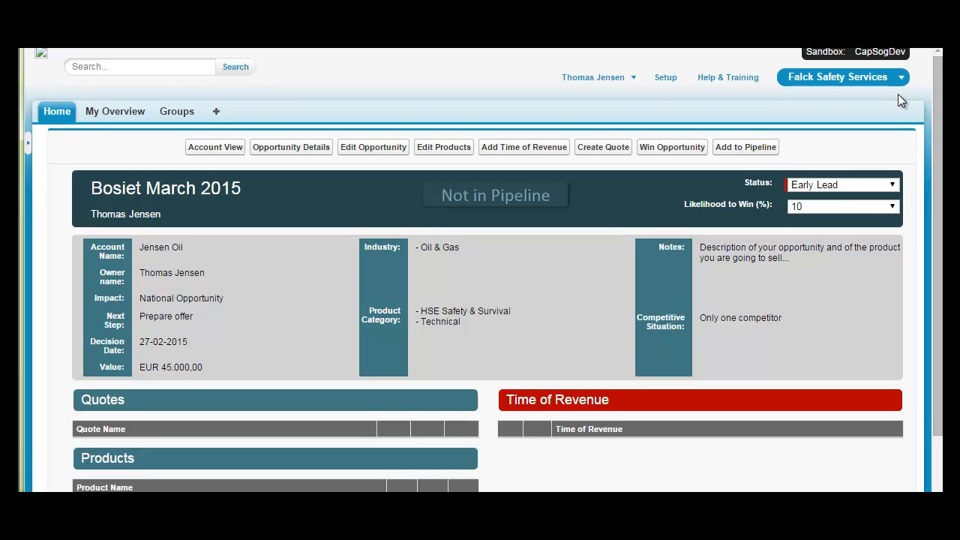
# Examine the options available for the opportunity's status and likelihood to win
pyautogui.scroll(-1, 837, 148)
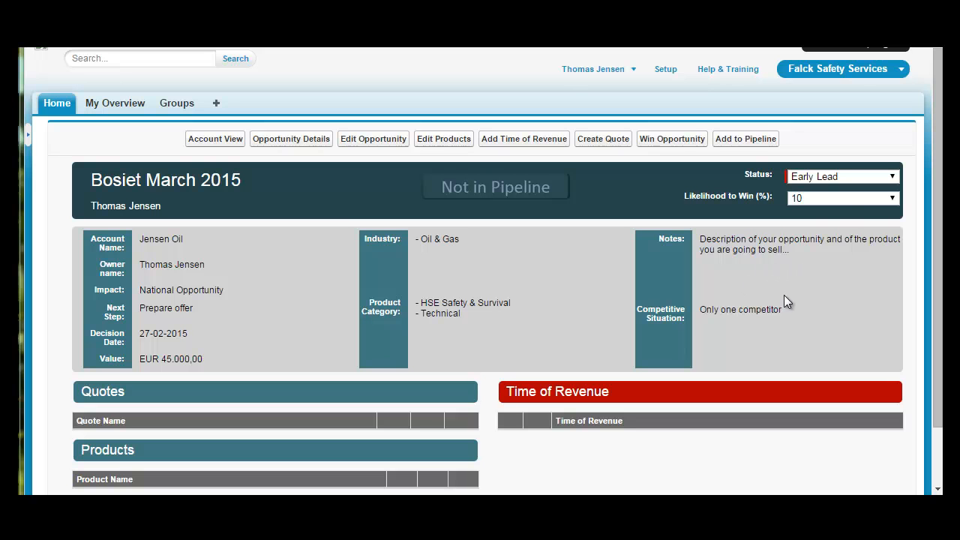
pyautogui.click(892, 177)
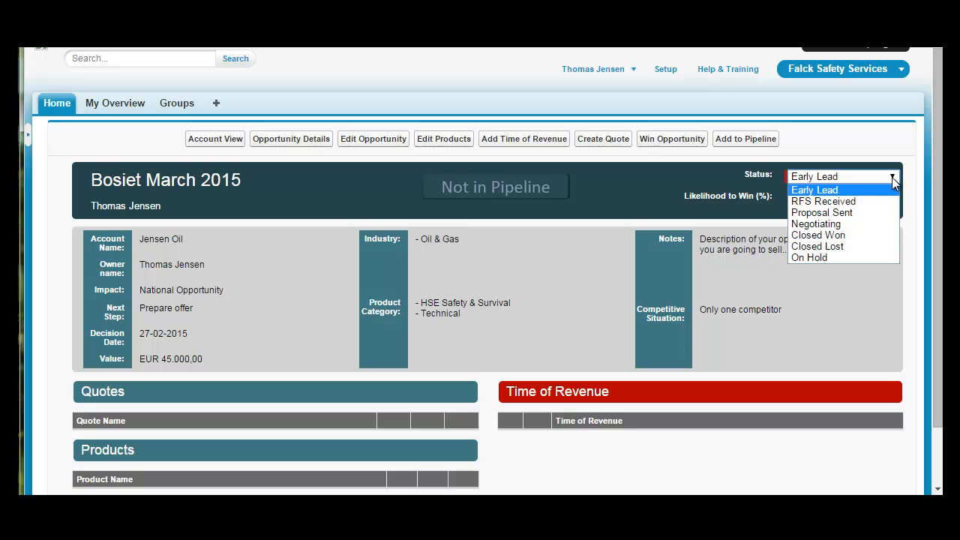
pyautogui.click(891, 177)
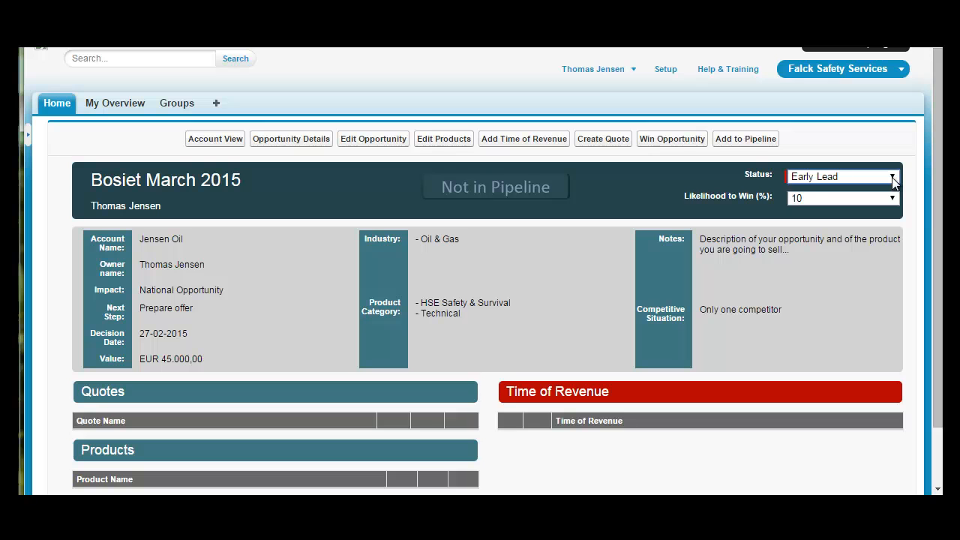
pyautogui.click(891, 198)
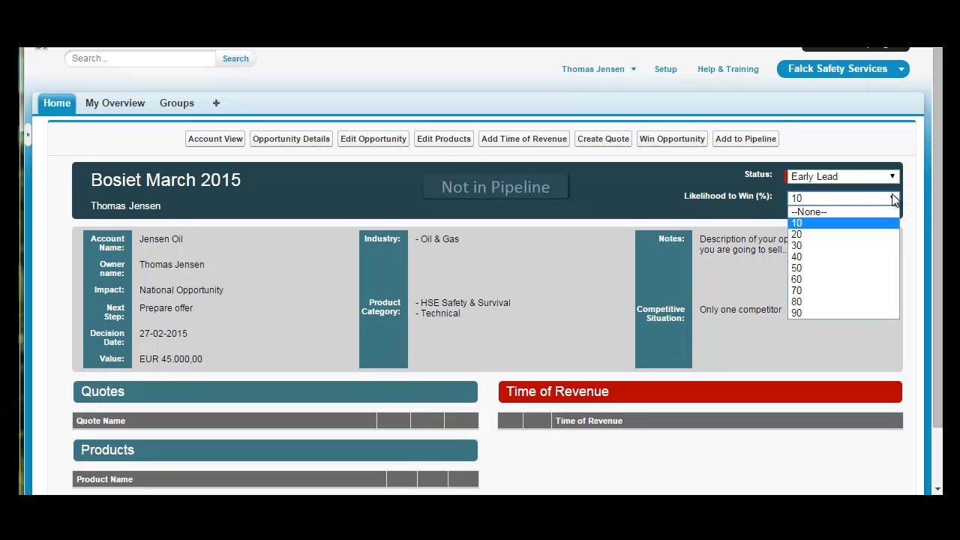
pyautogui.click(894, 199)
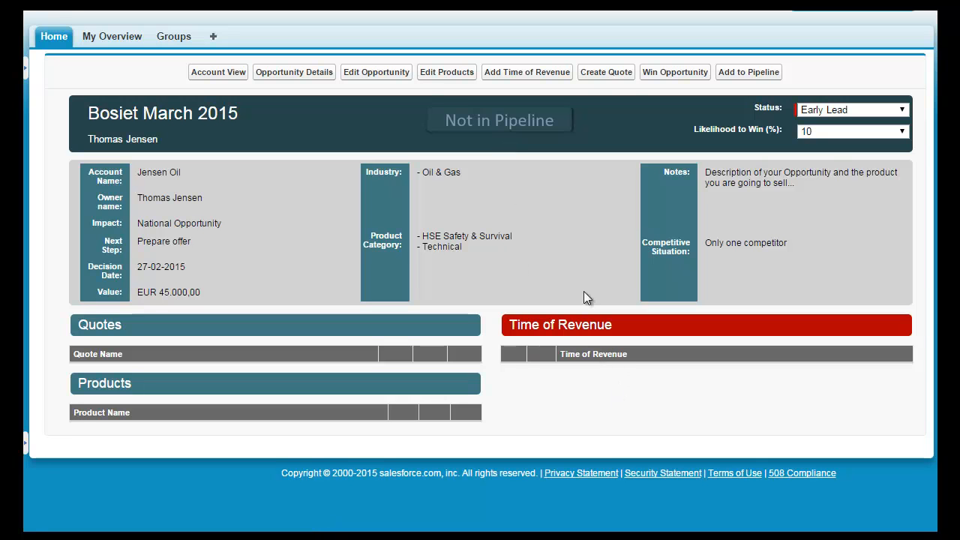
# Add a Time of Revenue entry for March 2015 with value 45000 and comment "bla bla", and save it
pyautogui.click(529, 75)
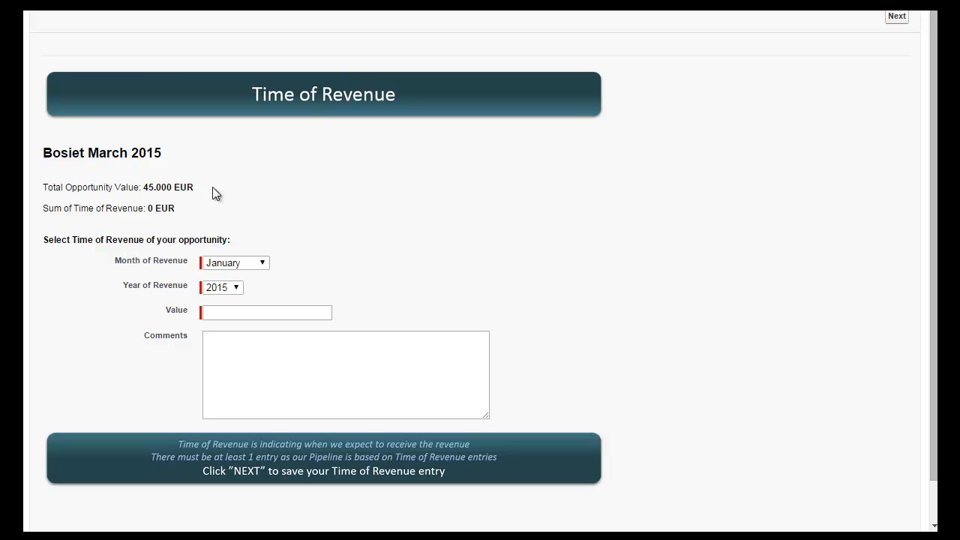
pyautogui.click(219, 265)
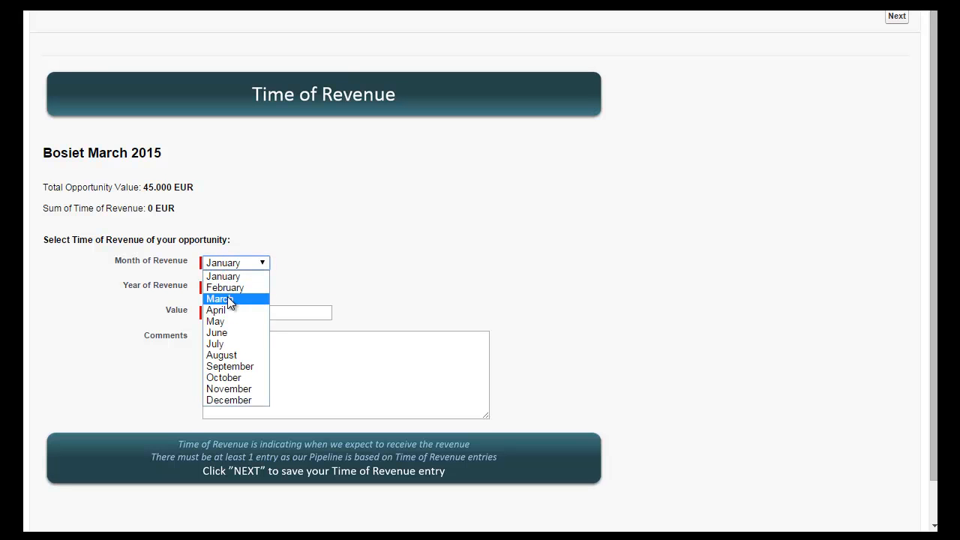
pyautogui.click(226, 302)
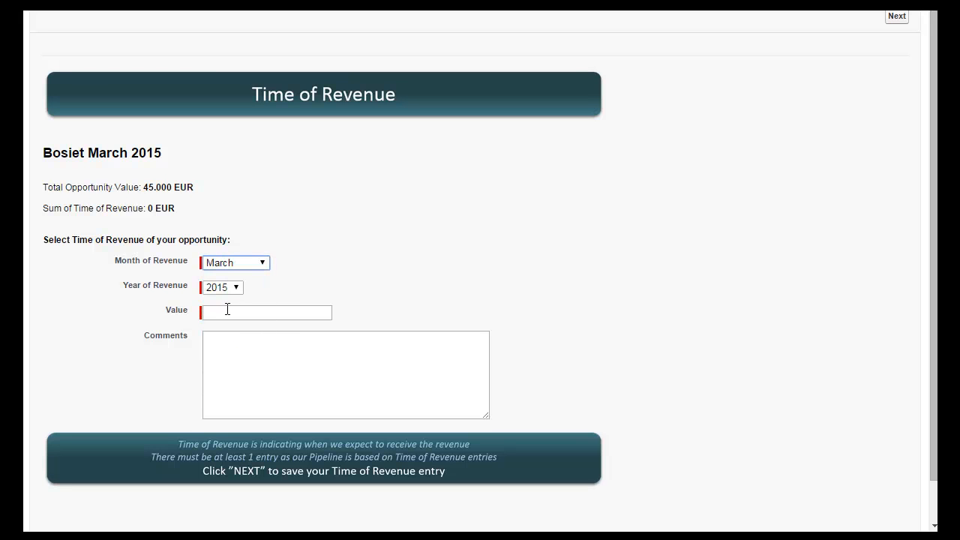
pyautogui.click(231, 313)
pyautogui.write('45000')
pyautogui.click(248, 374)
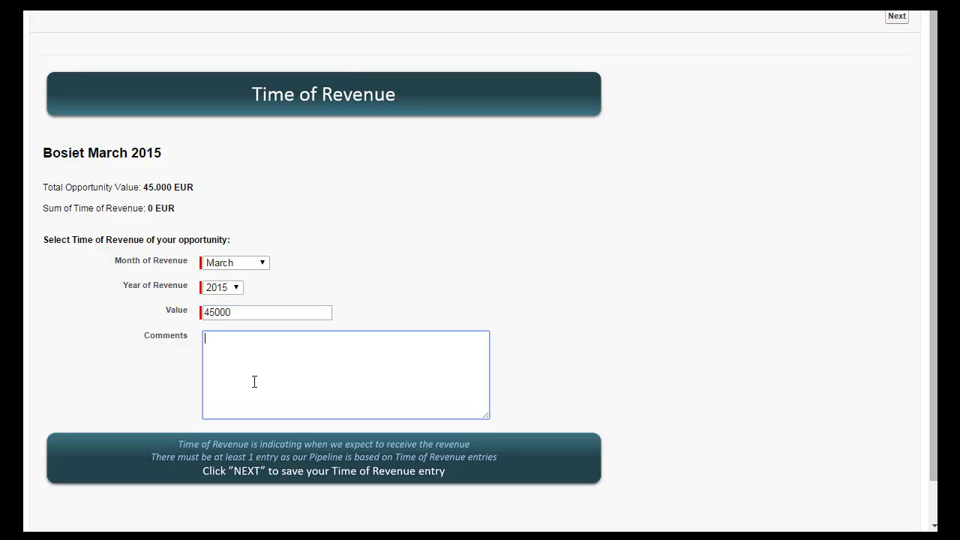
pyautogui.write('bla bla')
pyautogui.click(897, 16)
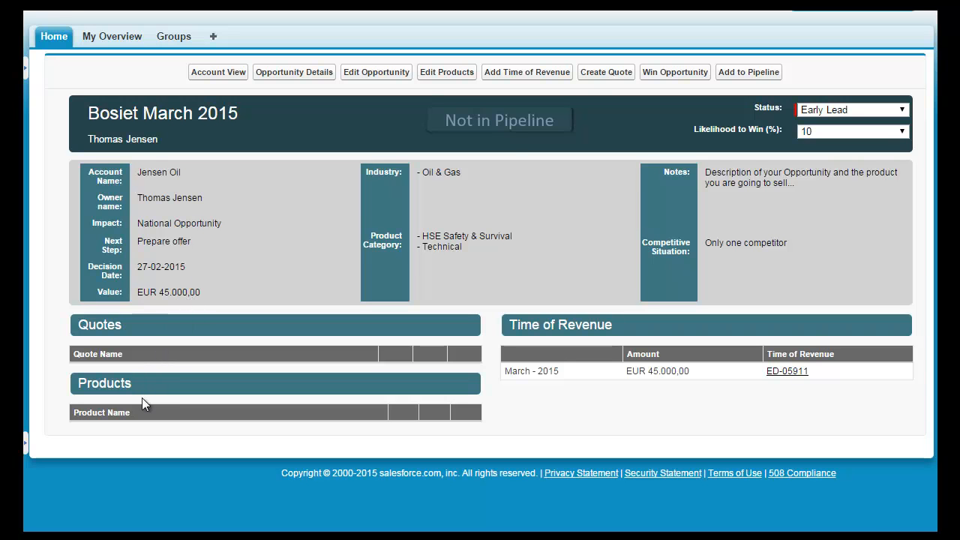
# Start editing the opportunity's products and save Netherlands Prices as its price book
pyautogui.click(447, 75)
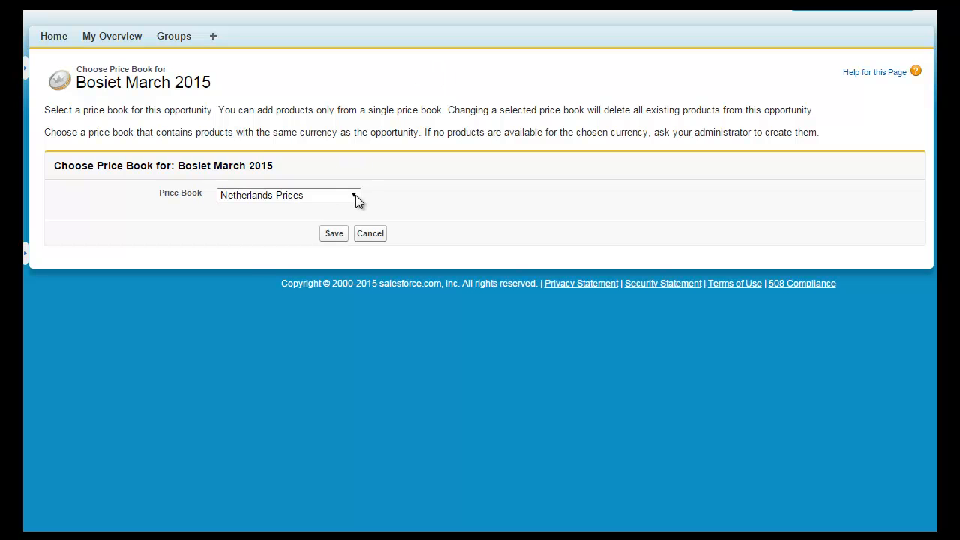
pyautogui.click(355, 196)
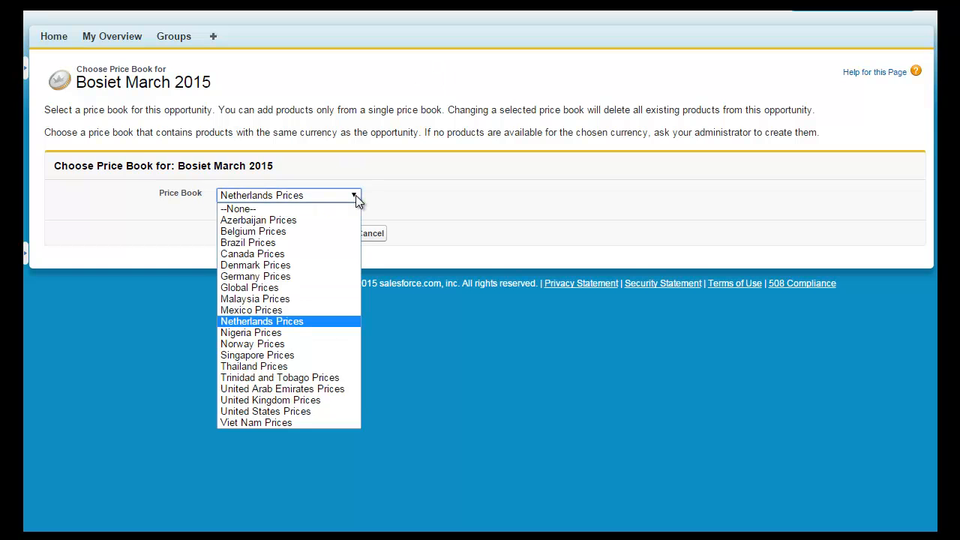
pyautogui.click(355, 196)
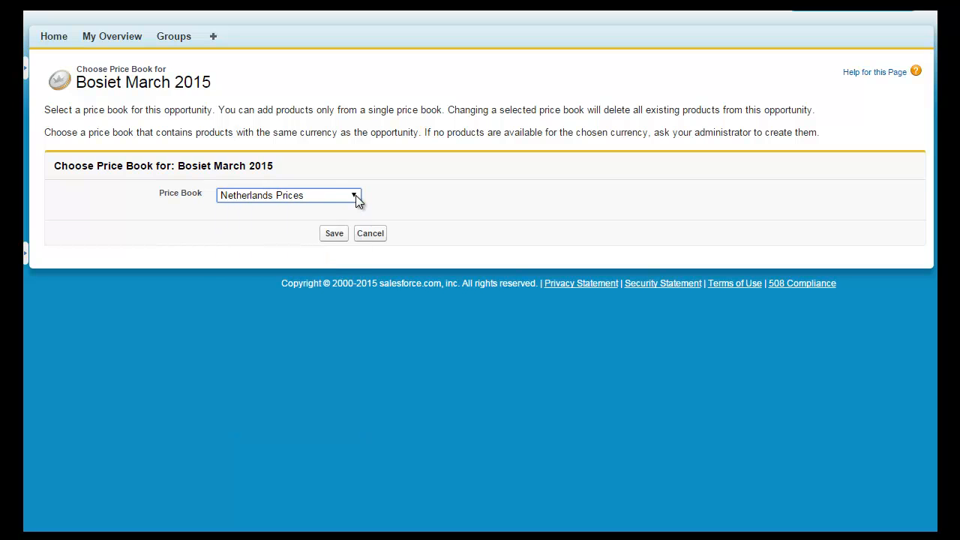
pyautogui.click(335, 235)
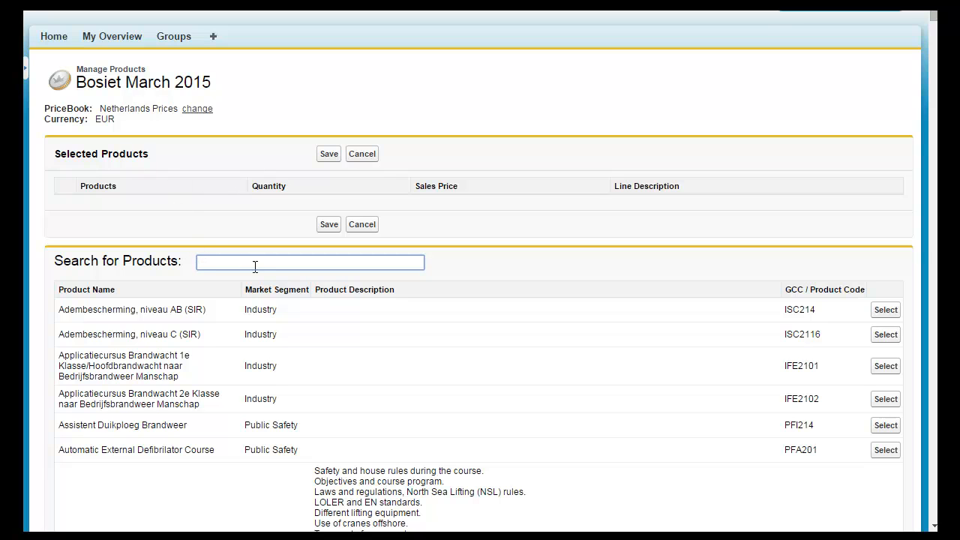
# Search the products for "bosiet" and add Basic Offshore Safety Induction & Emergency Training (OPITO BOSIET) to the selected products
pyautogui.write('bo')
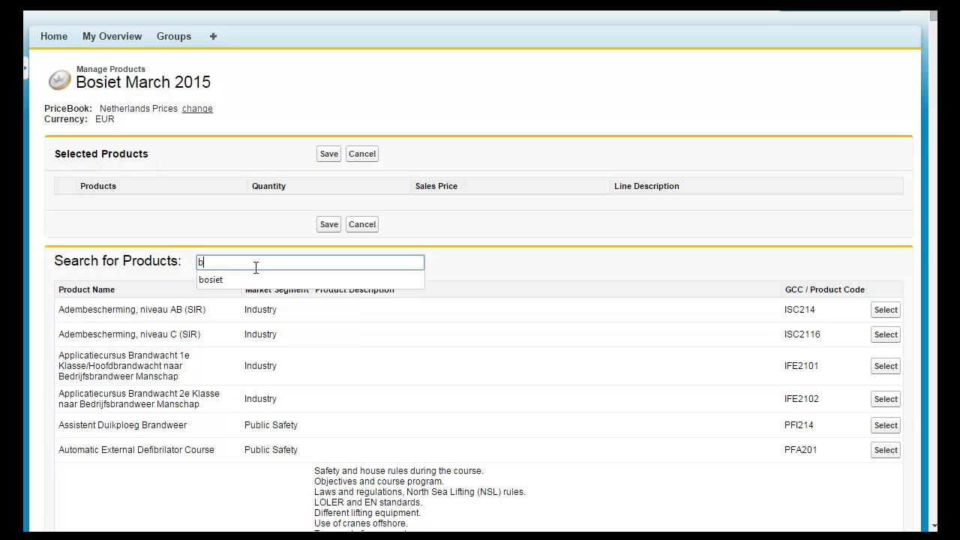
pyautogui.write('siet')
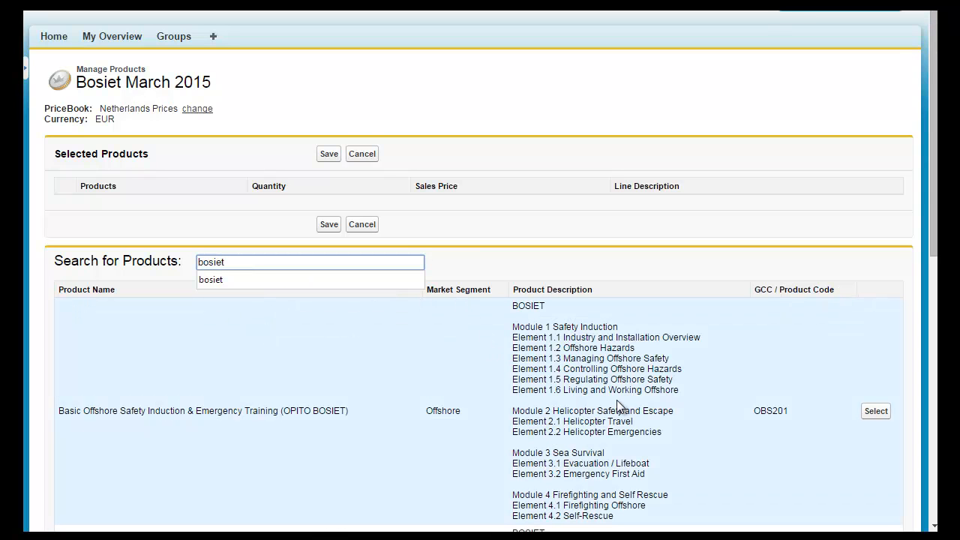
pyautogui.click(876, 413)
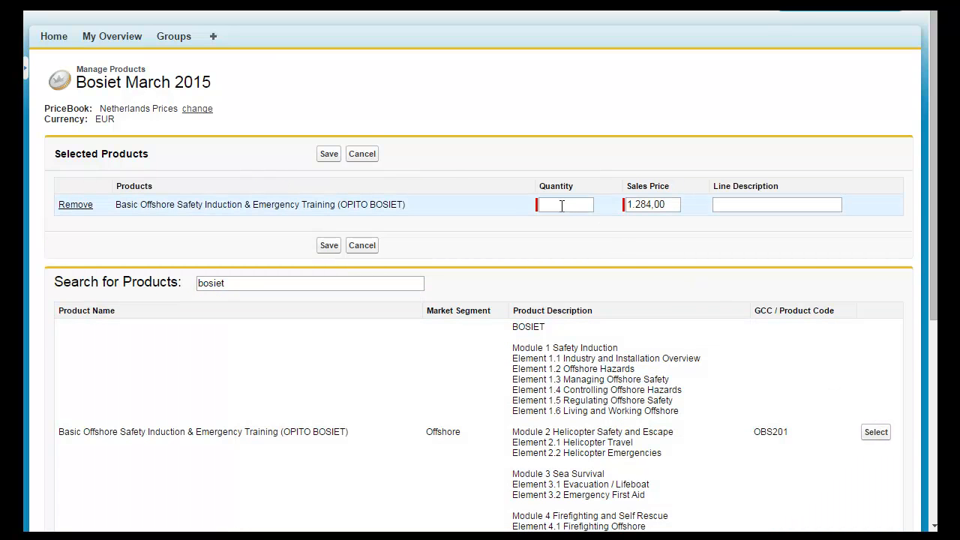
# Set the selected BOSIET product's quantity to 32 and sales price to 1300, and save the products
pyautogui.click(561, 205)
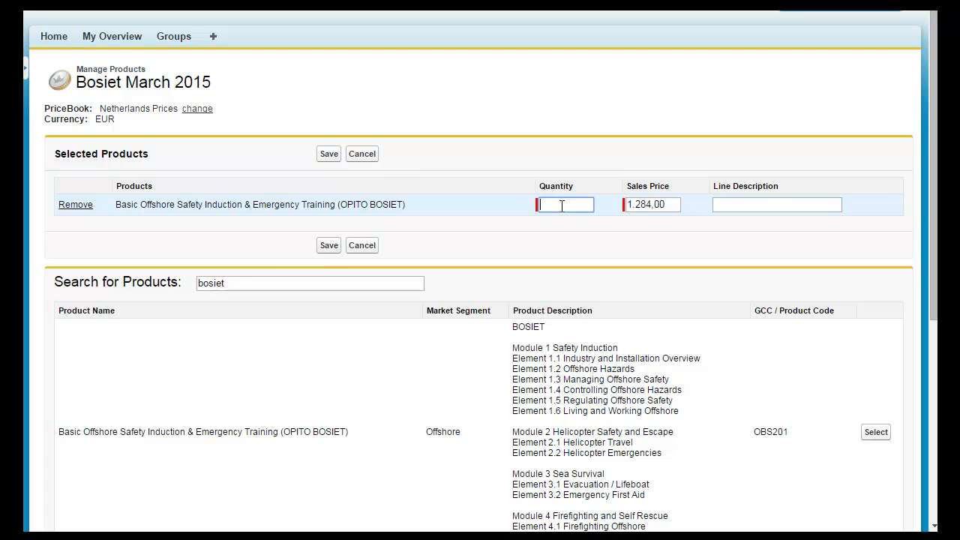
pyautogui.write('32')
pyautogui.moveTo(670, 204); pyautogui.dragTo(589, 197)
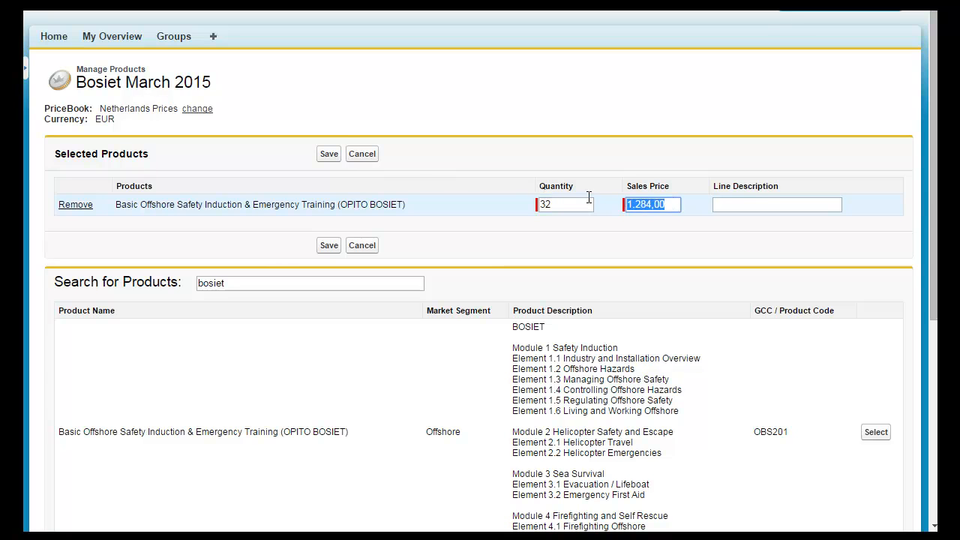
pyautogui.write('1300')
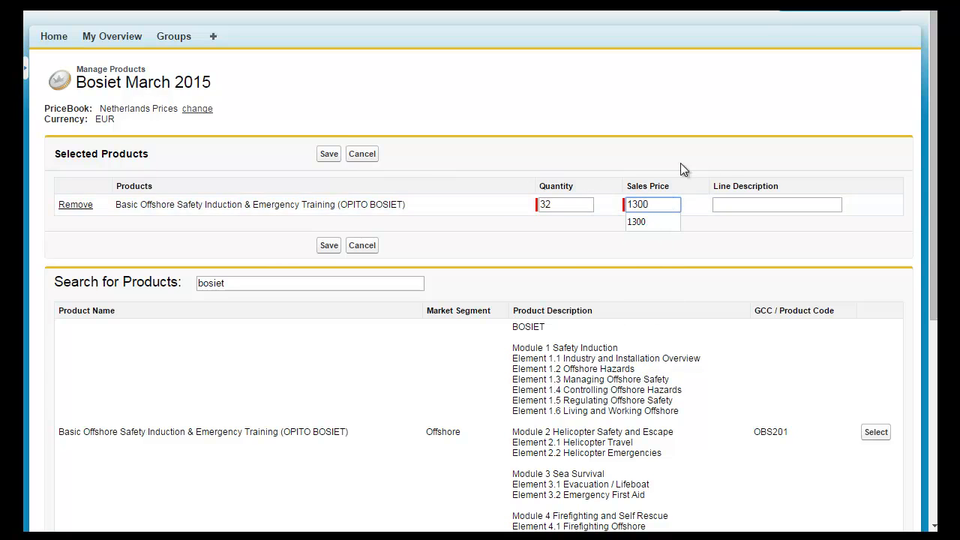
pyautogui.click(758, 299)
pyautogui.click(324, 156)
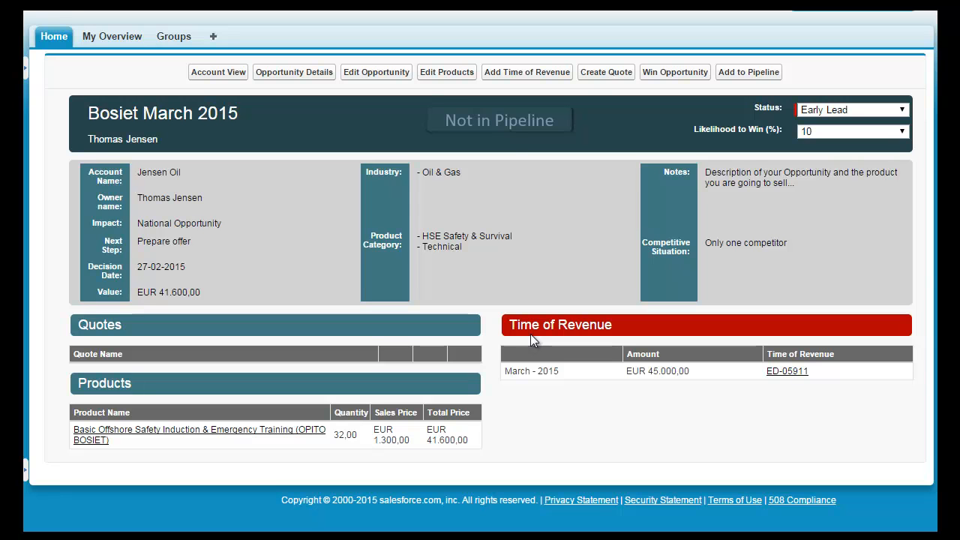
# Set the amount of the March 2015 Time of Revenue entry to 41600, save it and return to the opportunity view
pyautogui.click(787, 379)
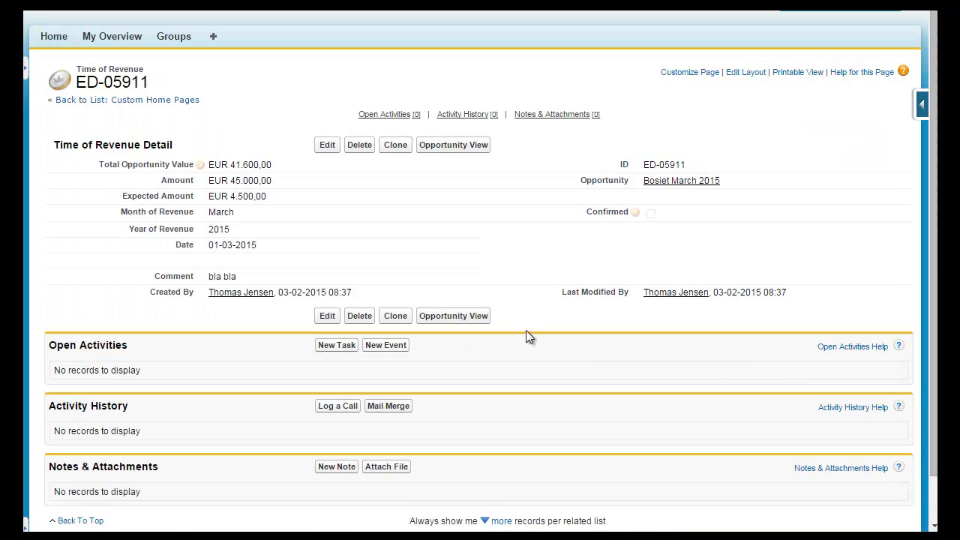
pyautogui.click(327, 146)
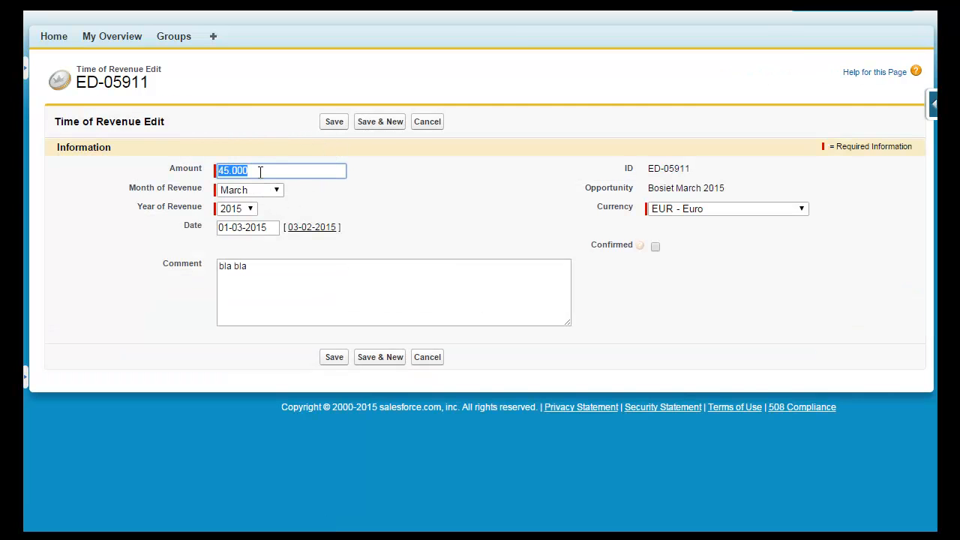
pyautogui.moveTo(259, 171); pyautogui.dragTo(193, 169)
pyautogui.write('41600')
pyautogui.click(335, 124)
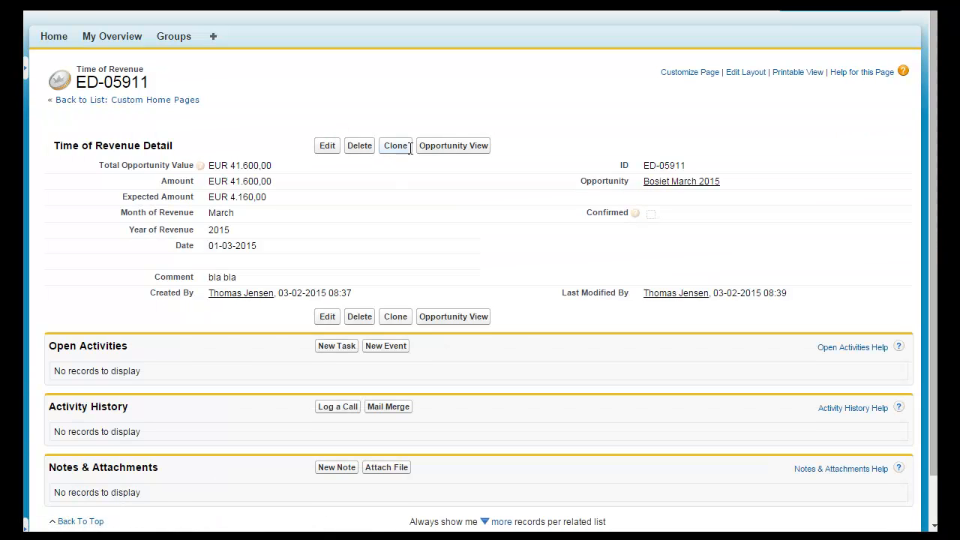
pyautogui.click(454, 147)
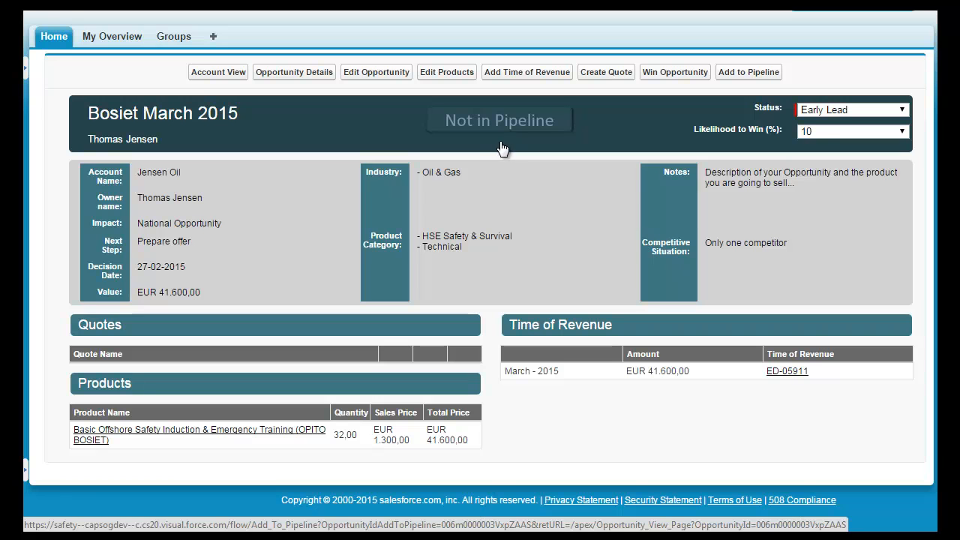
# Examine the options available for the opportunity's Status and Likelihood to Win (%) without changing them
pyautogui.click(902, 111)
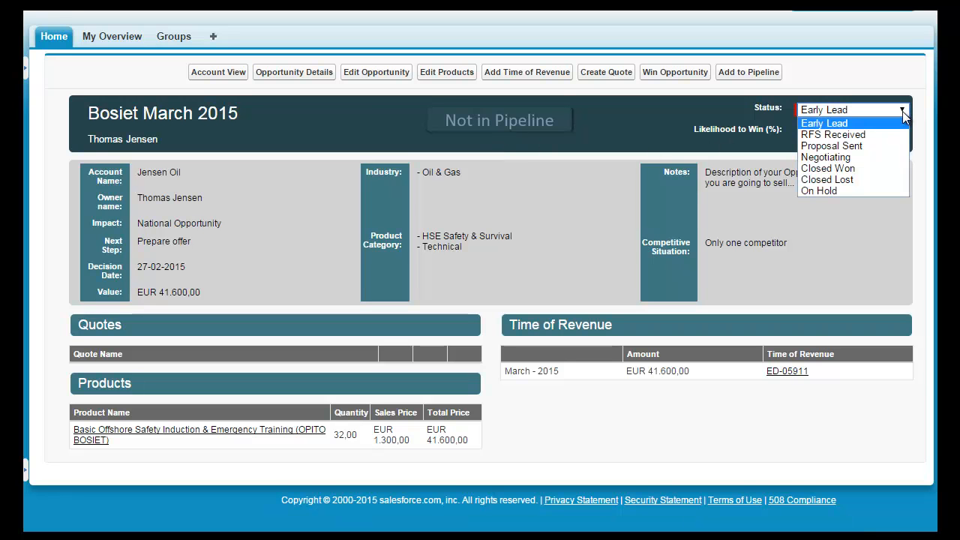
pyautogui.click(902, 111)
pyautogui.click(901, 132)
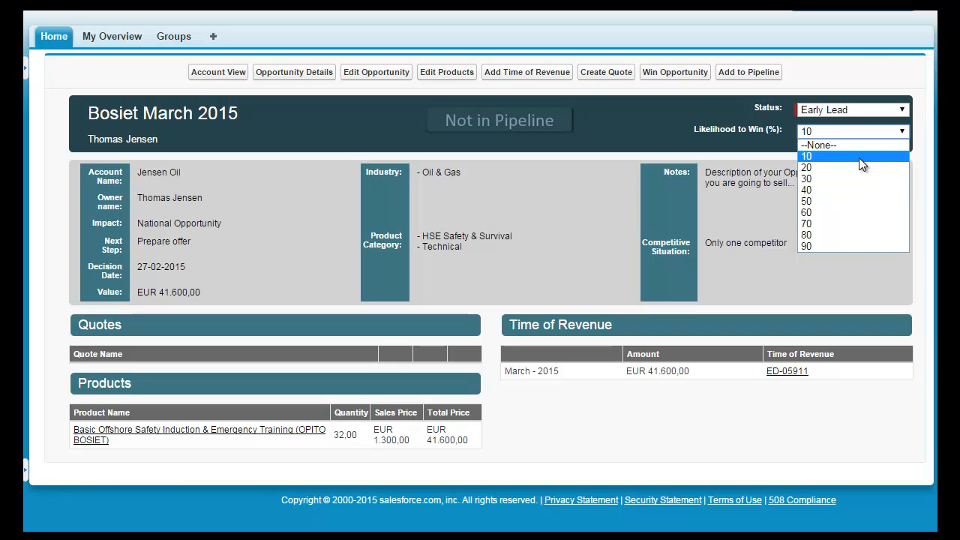
pyautogui.click(734, 149)
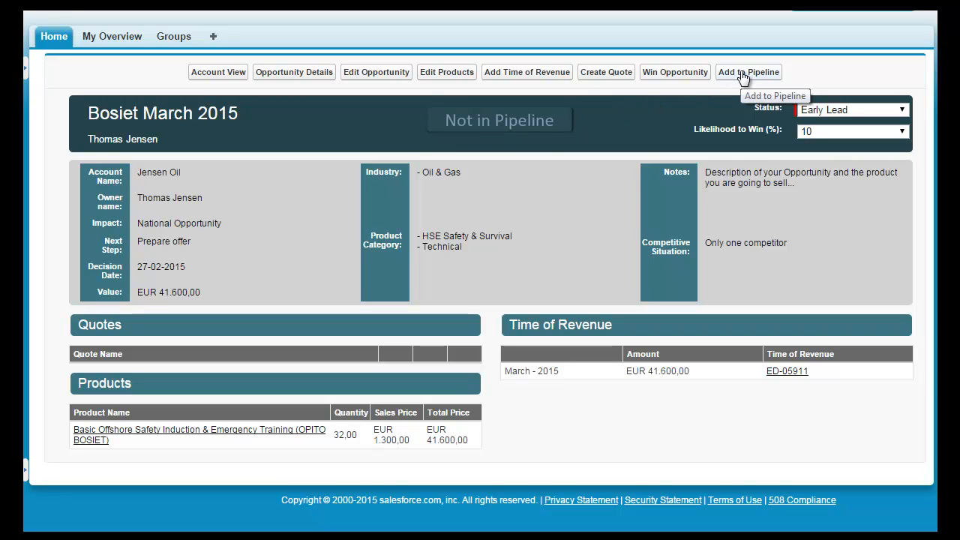
# Add the Bosiet March 2015 opportunity to the pipeline with status Proposal Sent and a 70% likelihood to win
pyautogui.click(494, 126)
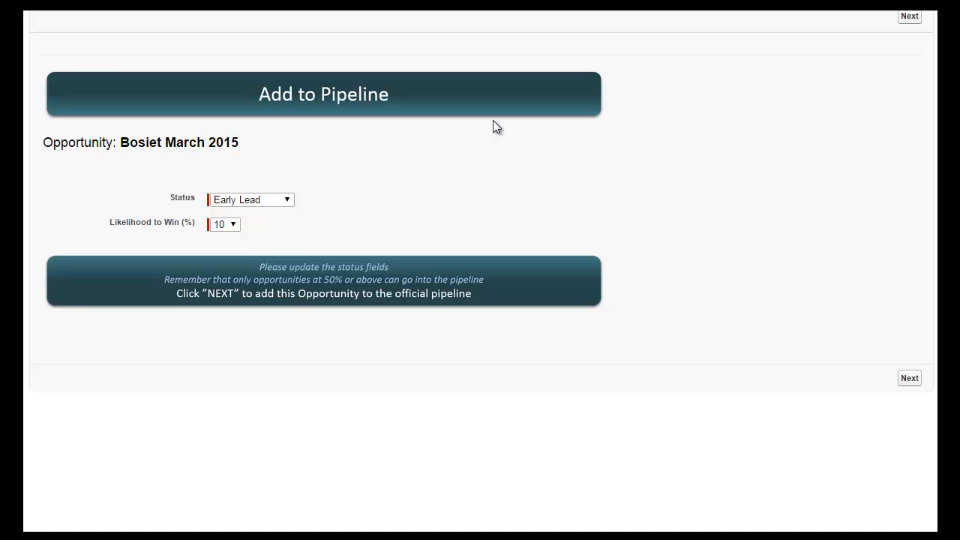
pyautogui.click(272, 200)
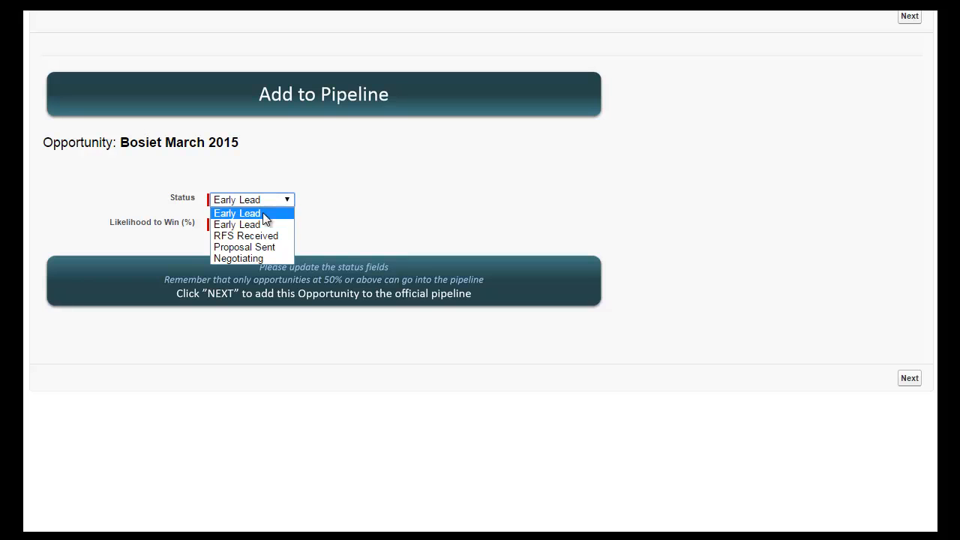
pyautogui.click(257, 247)
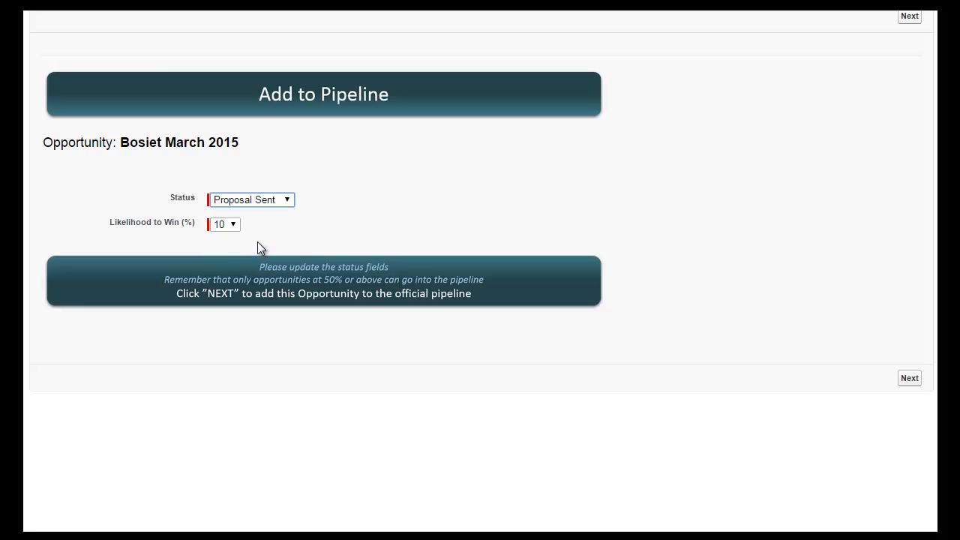
pyautogui.click(234, 224)
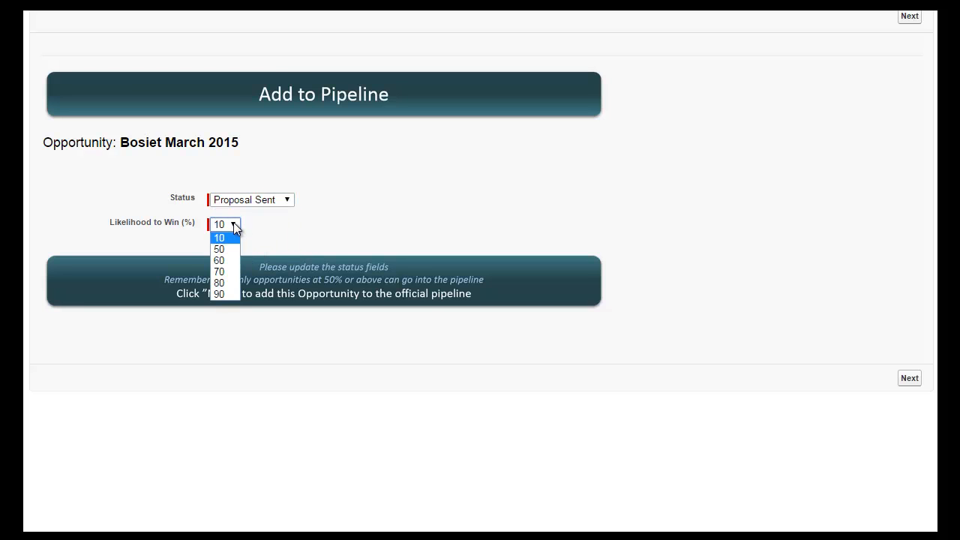
pyautogui.click(228, 272)
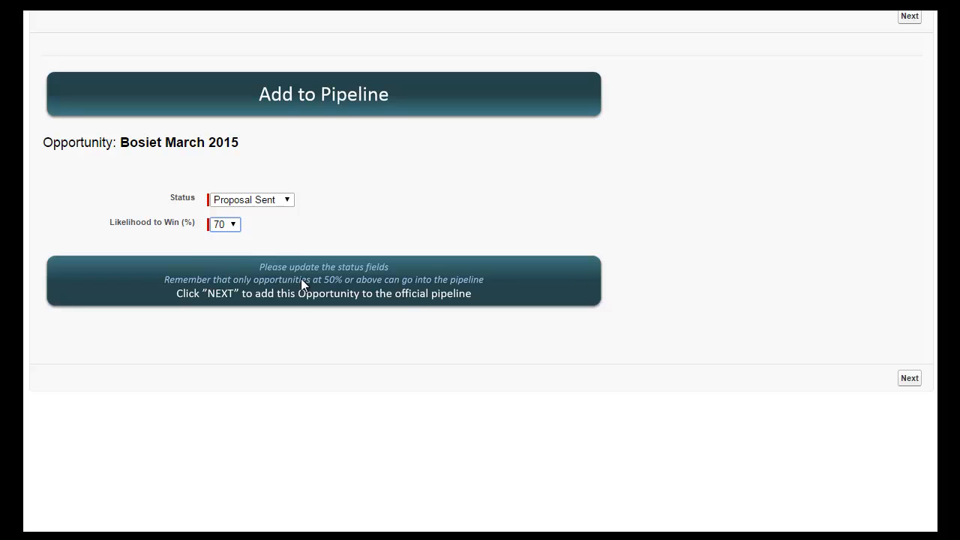
pyautogui.click(910, 375)
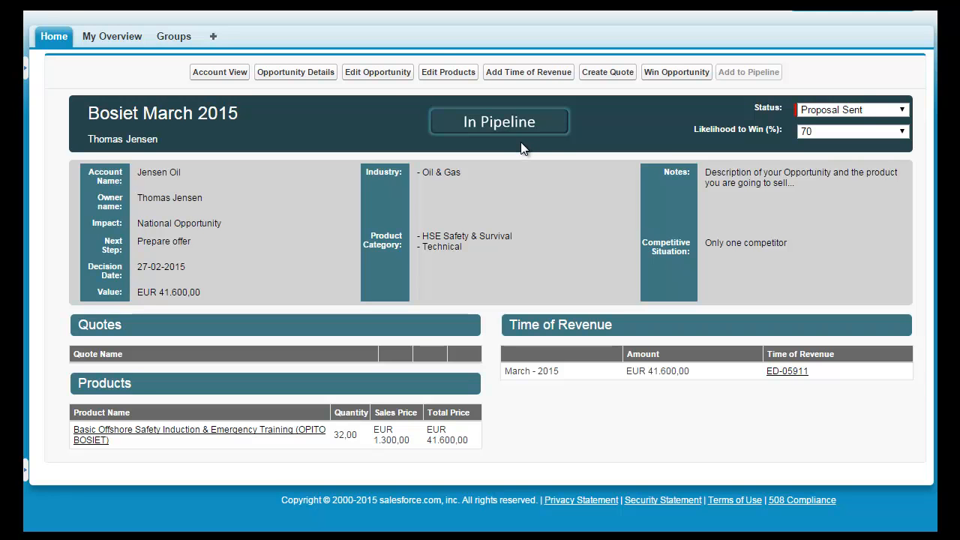
# Set the opportunity's Likelihood to Win (%) to 30
pyautogui.click(900, 133)
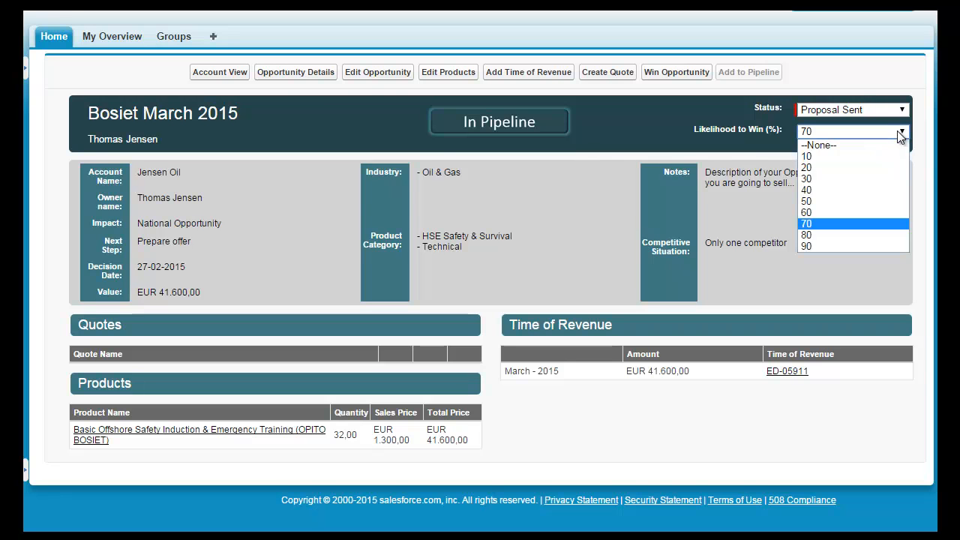
pyautogui.click(810, 179)
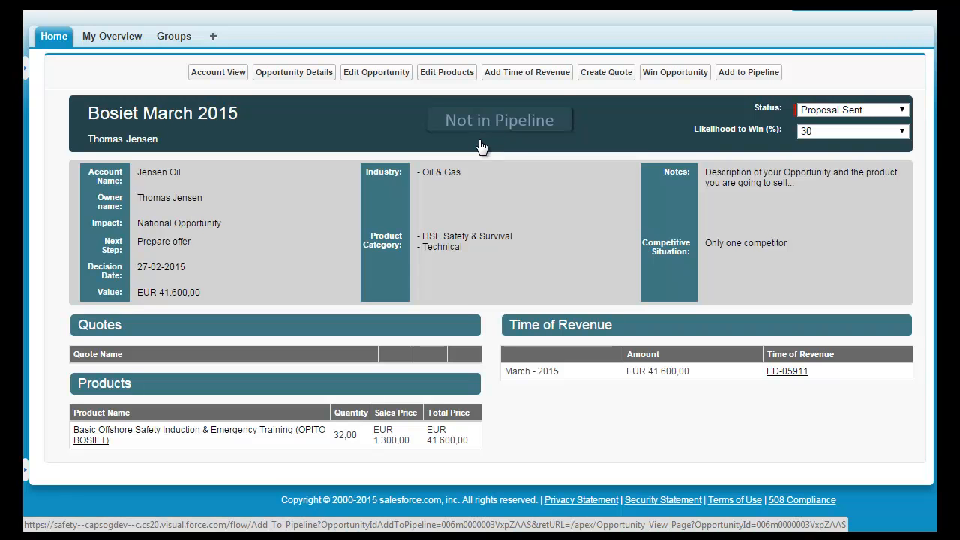
# Review the full opportunity details, from categorization to products and Time of Revenue, and return to the opportunity view
pyautogui.click(297, 72)
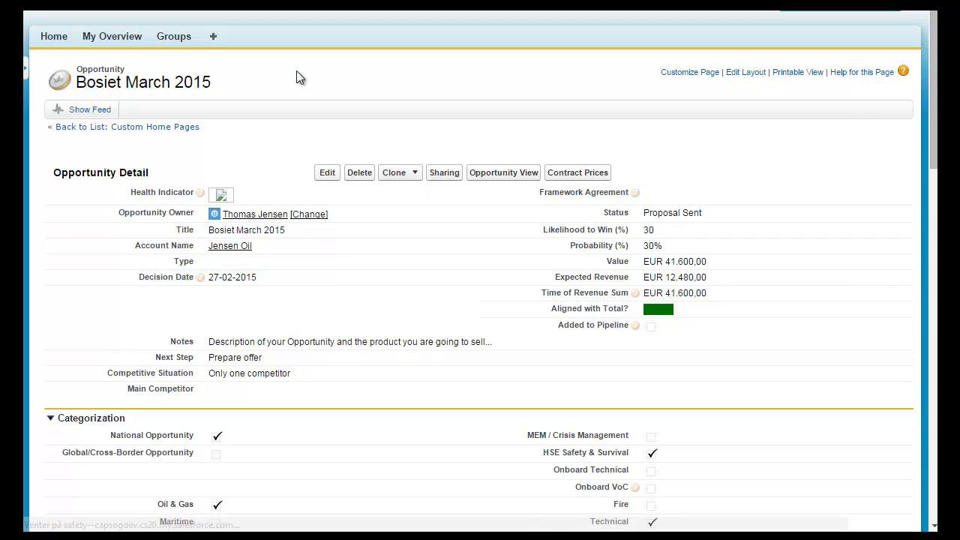
pyautogui.scroll(-4, 406, 245)
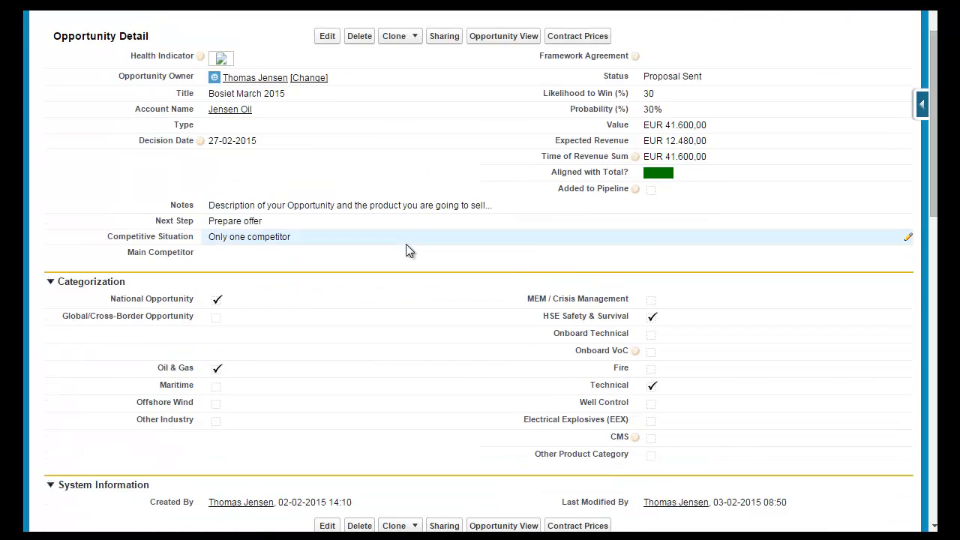
pyautogui.scroll(-6, 406, 244)
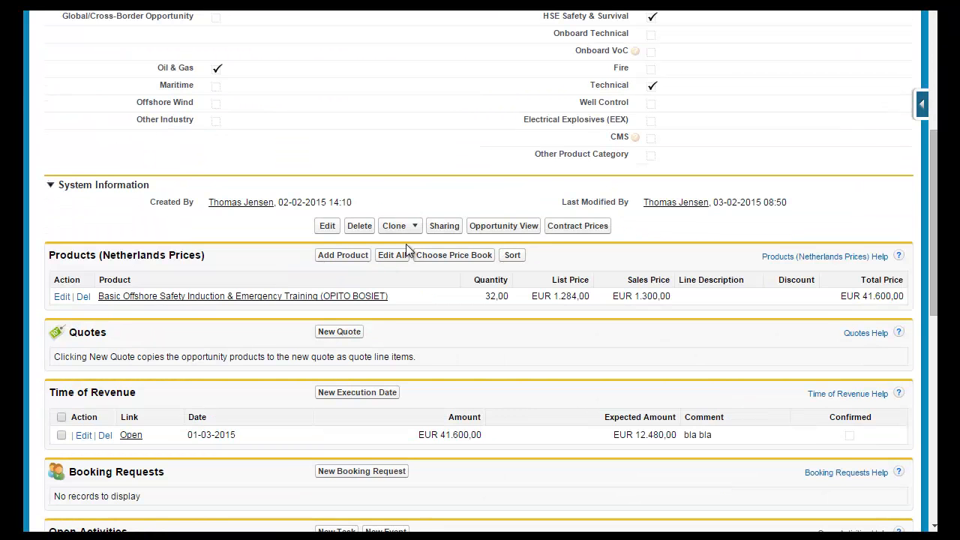
pyautogui.scroll(9, 406, 246)
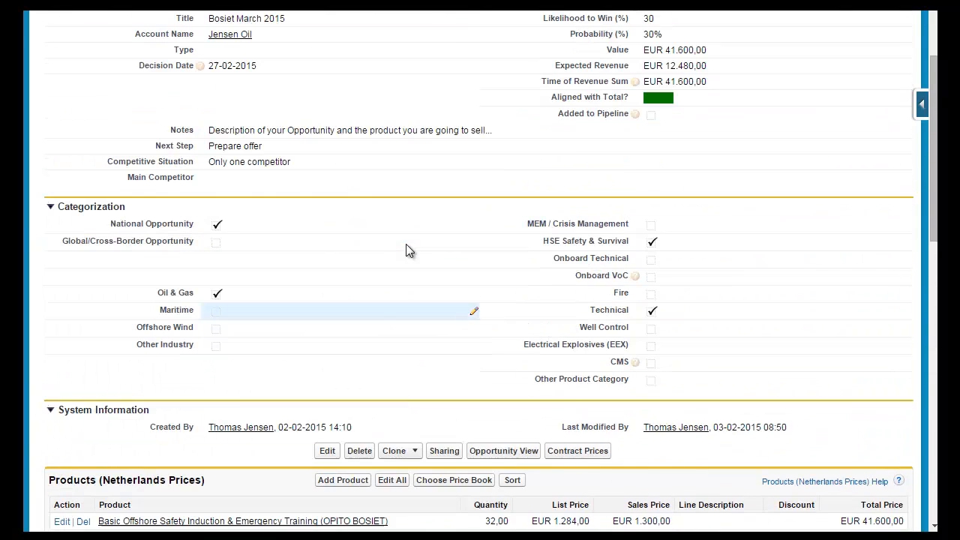
pyautogui.scroll(1, 406, 250)
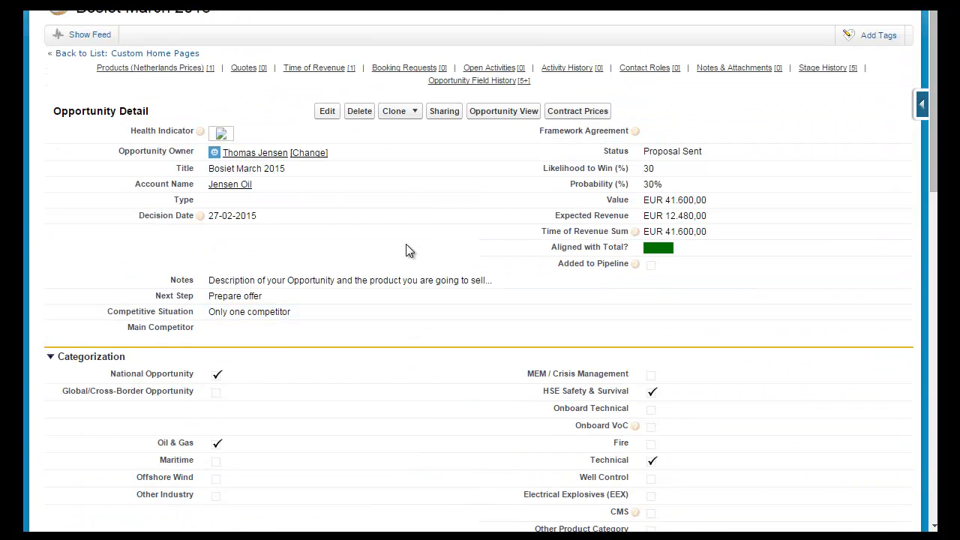
pyautogui.click(493, 112)
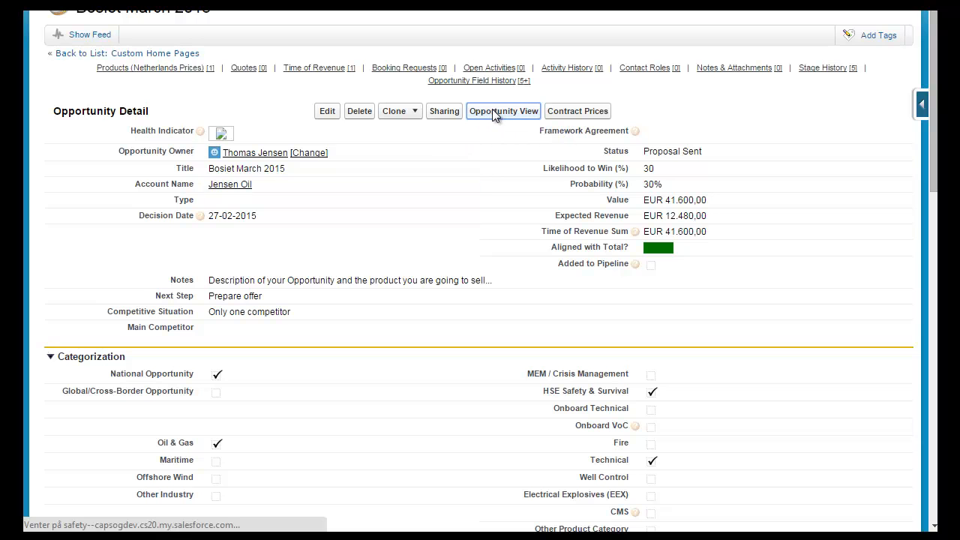